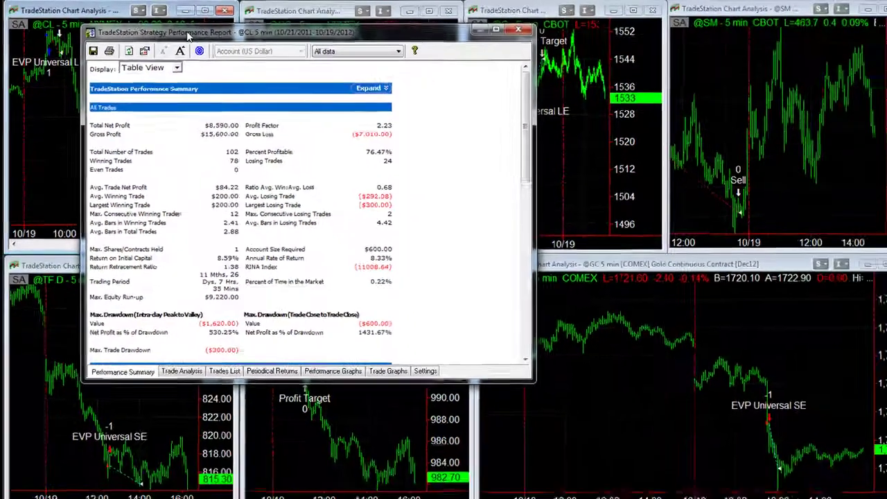
{"action": "left_click_drag", "start_coordinate": [214, 43], "coordinate": [407, 85]}
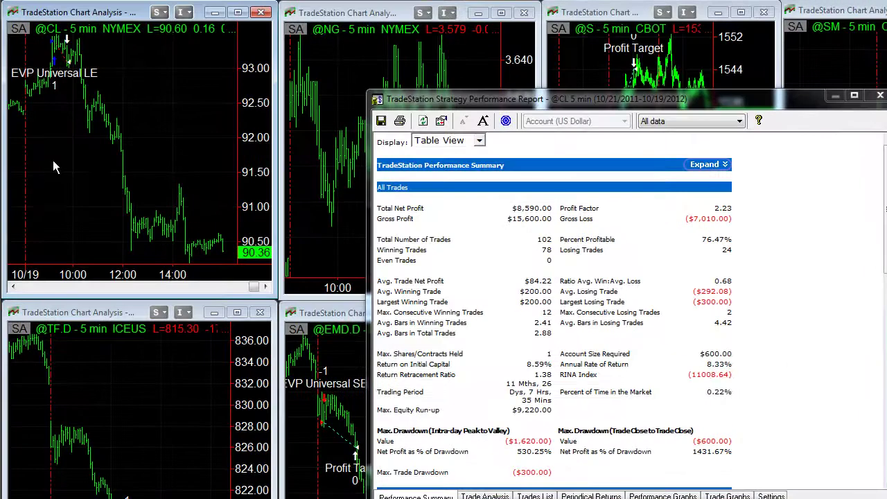
{"action": "left_click", "coordinate": [54, 161]}
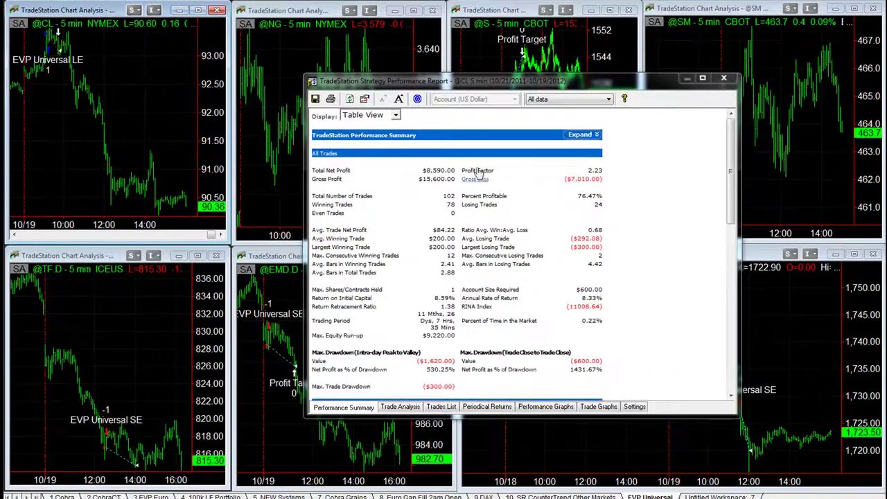
{"action": "left_click_drag", "start_coordinate": [520, 85], "coordinate": [300, 71]}
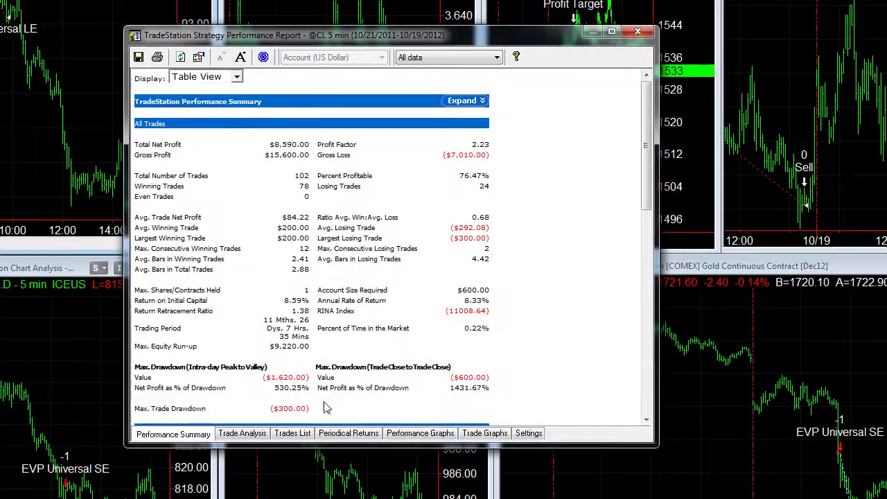
{"action": "left_click", "coordinate": [419, 432]}
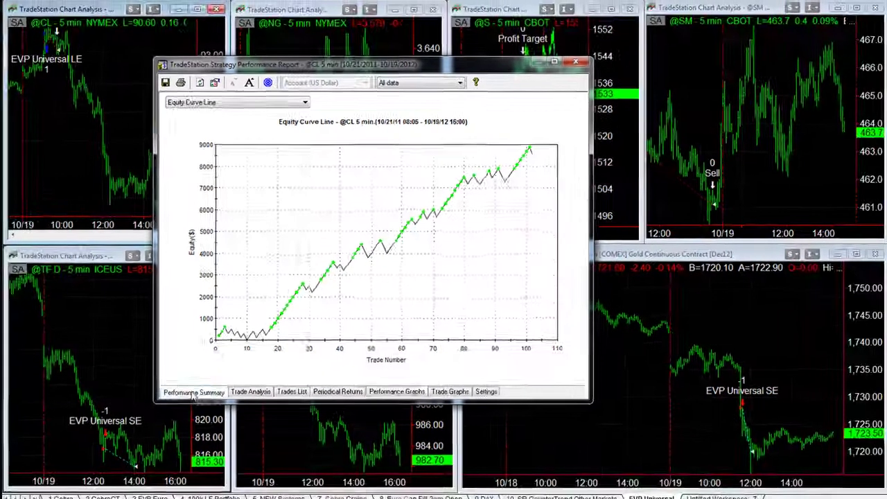
{"action": "left_click", "coordinate": [174, 433]}
{"action": "double_click", "coordinate": [291, 214]}
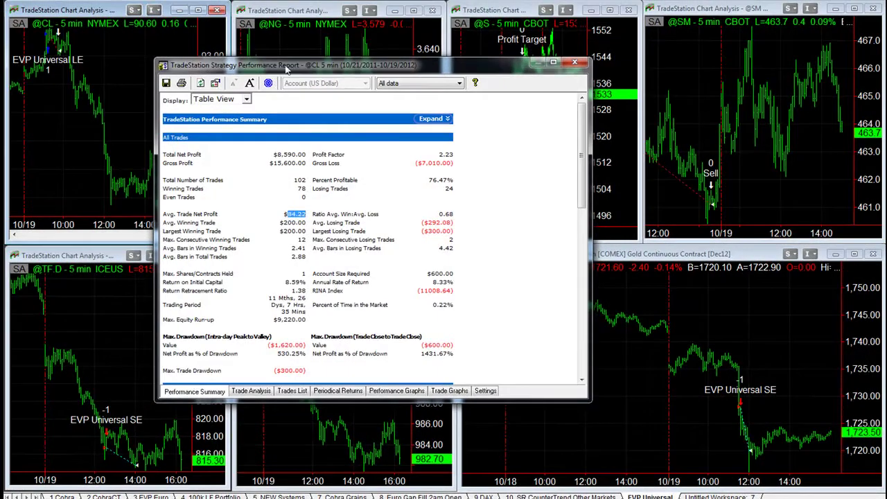
Show the performance report for the @S chart and review its total net profit and equity curve line
{"action": "left_click_drag", "start_coordinate": [282, 61], "coordinate": [294, 106]}
{"action": "left_click", "coordinate": [476, 57]}
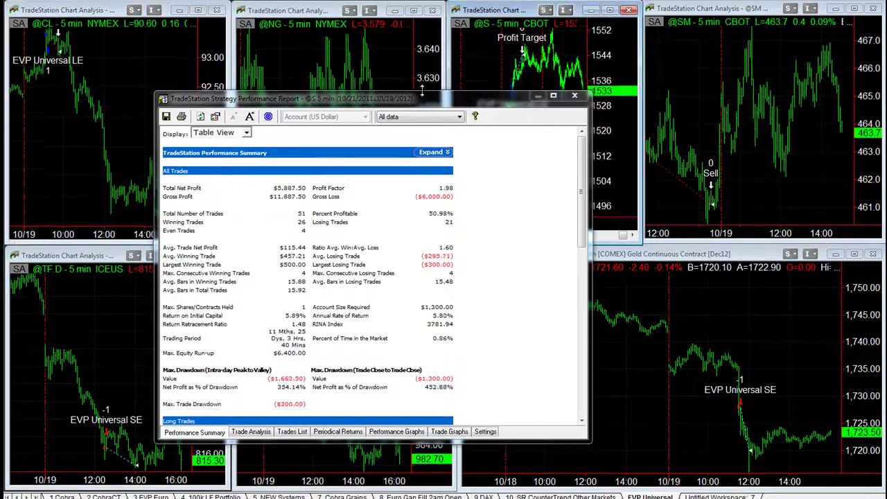
{"action": "left_click_drag", "start_coordinate": [368, 100], "coordinate": [369, 70]}
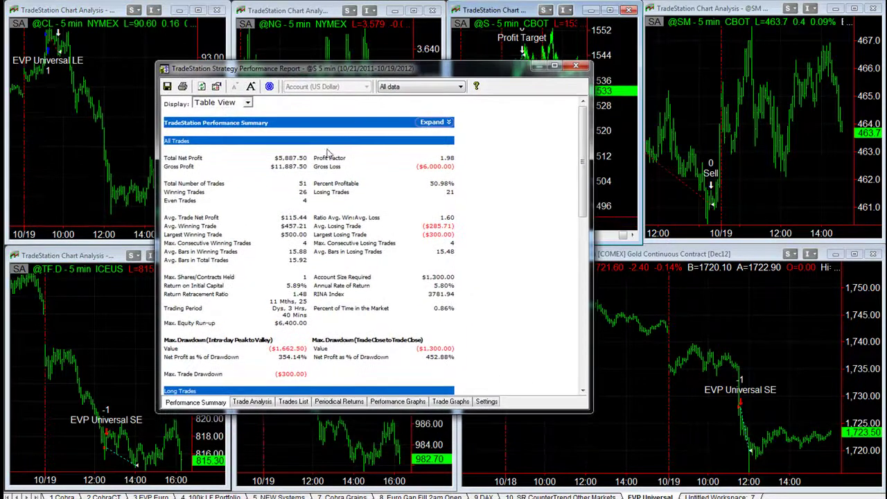
{"action": "left_click", "coordinate": [279, 157]}
{"action": "left_click", "coordinate": [404, 401]}
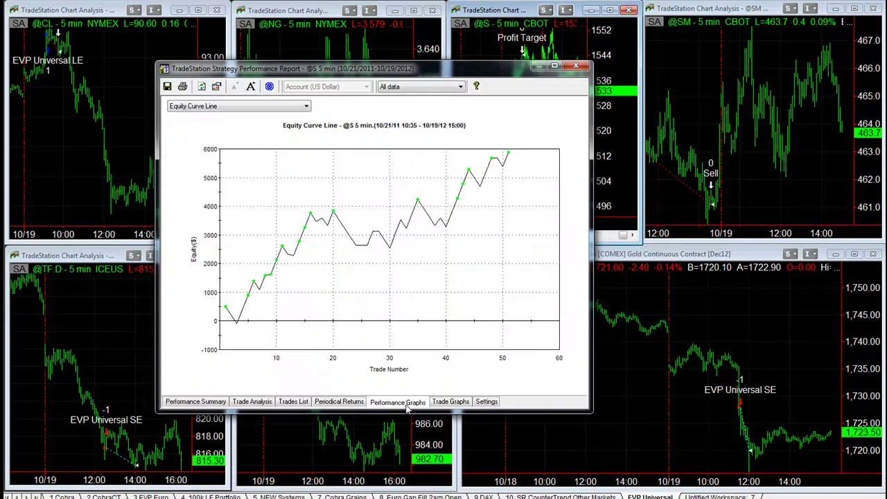
{"action": "left_click", "coordinate": [208, 403]}
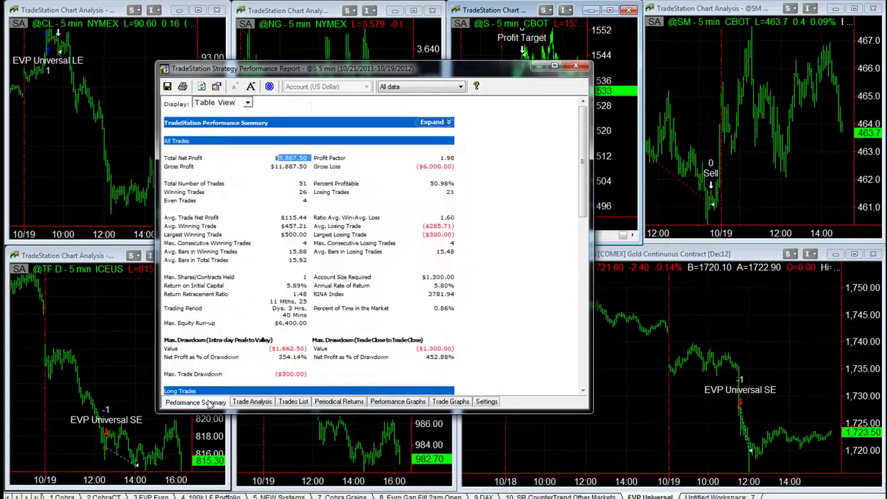
{"action": "left_click", "coordinate": [98, 368]}
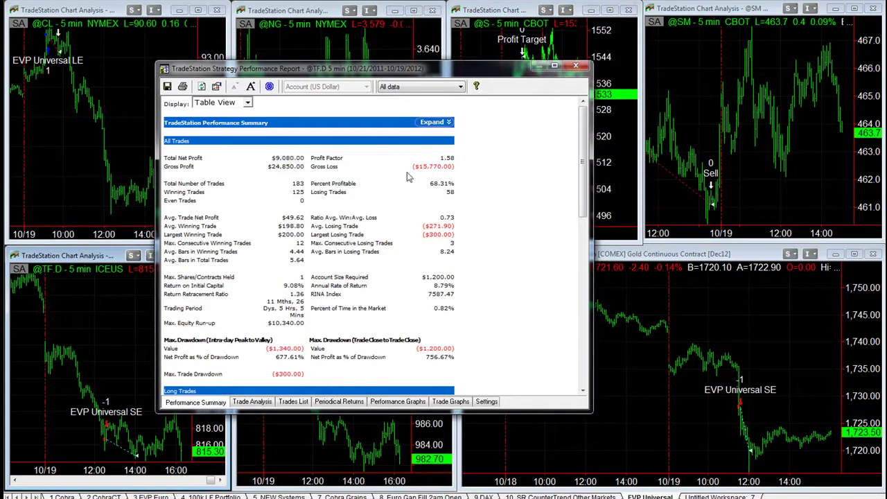
{"action": "left_click_drag", "start_coordinate": [287, 219], "coordinate": [302, 220]}
{"action": "left_click_drag", "start_coordinate": [430, 183], "coordinate": [446, 182]}
{"action": "left_click", "coordinate": [483, 182]}
{"action": "left_click_drag", "start_coordinate": [278, 349], "coordinate": [299, 343]}
{"action": "left_click", "coordinate": [306, 43]}
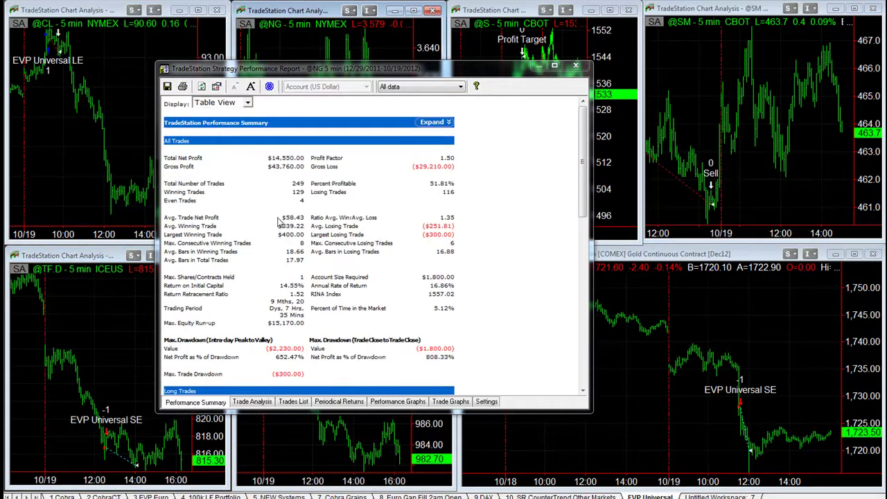
{"action": "left_click", "coordinate": [398, 402]}
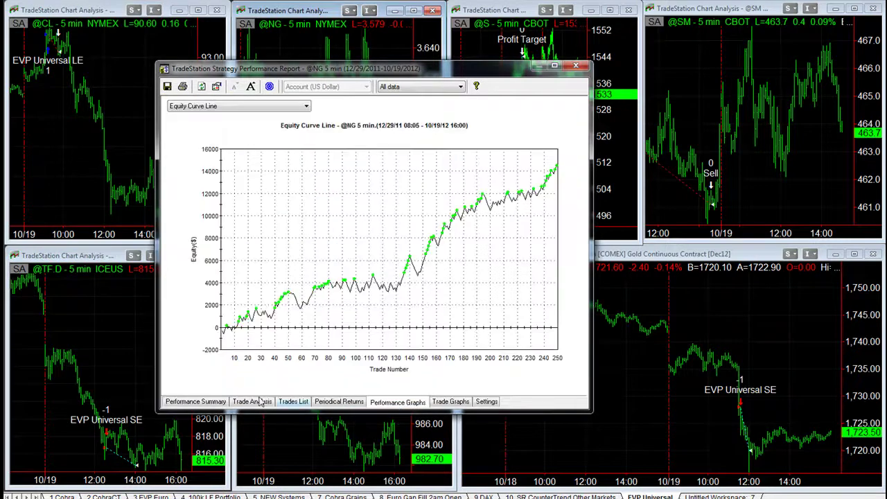
{"action": "left_click_drag", "start_coordinate": [407, 72], "coordinate": [592, 92]}
{"action": "left_click", "coordinate": [319, 300]}
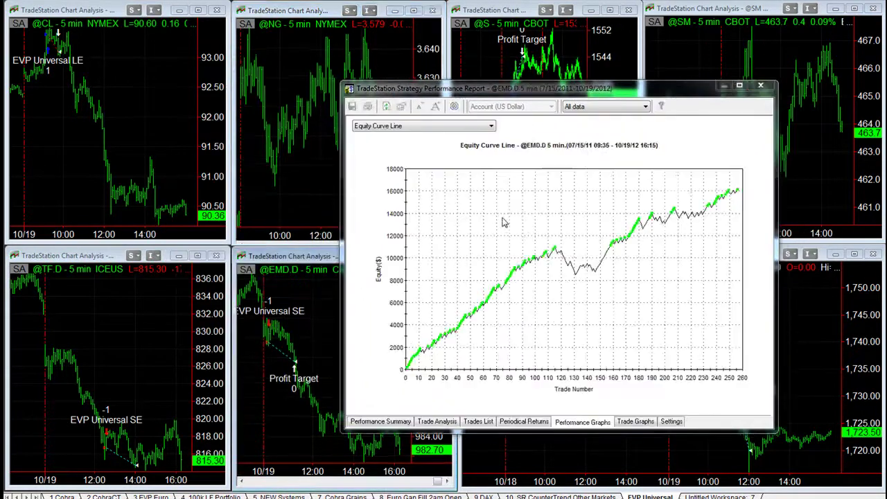
{"action": "left_click", "coordinate": [380, 422]}
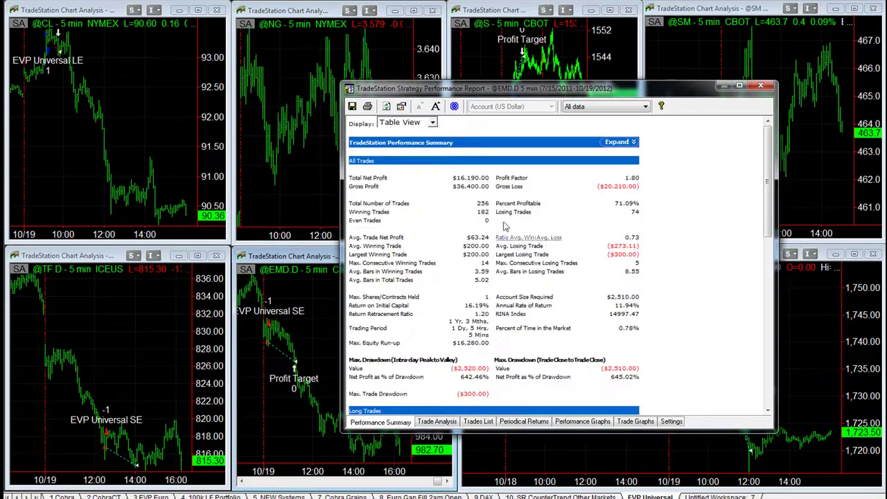
{"action": "left_click_drag", "start_coordinate": [566, 97], "coordinate": [340, 103]}
{"action": "left_click", "coordinate": [693, 52]}
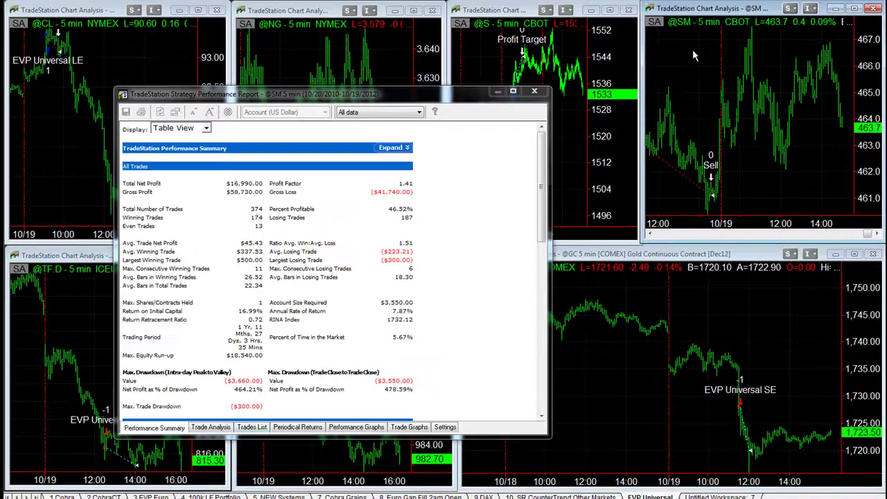
{"action": "left_click", "coordinate": [360, 427]}
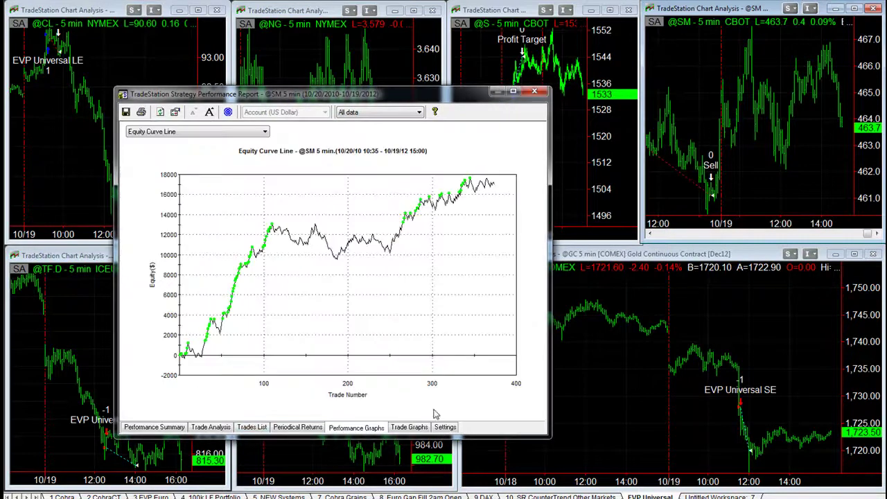
{"action": "left_click", "coordinate": [640, 406]}
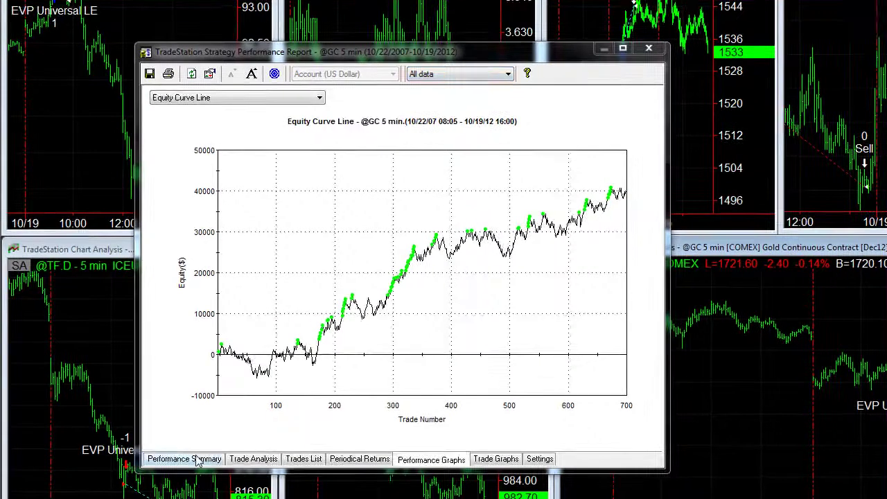
{"action": "left_click", "coordinate": [198, 457]}
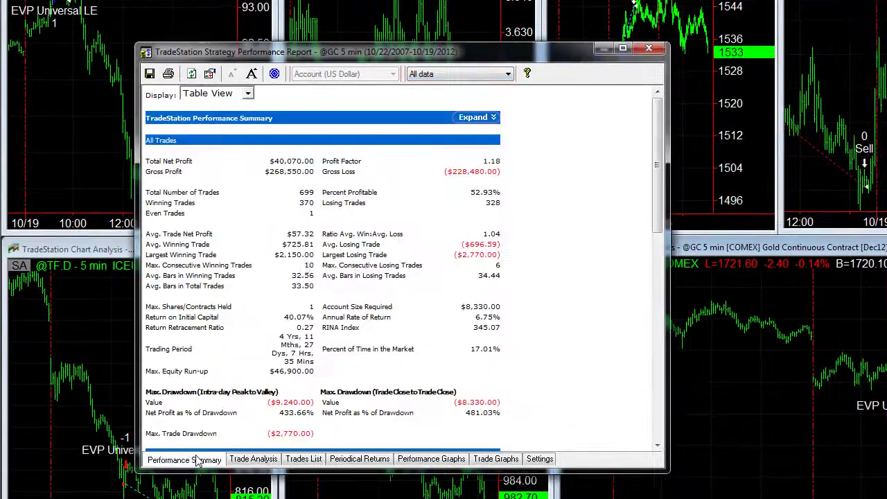
{"action": "double_click", "coordinate": [294, 235]}
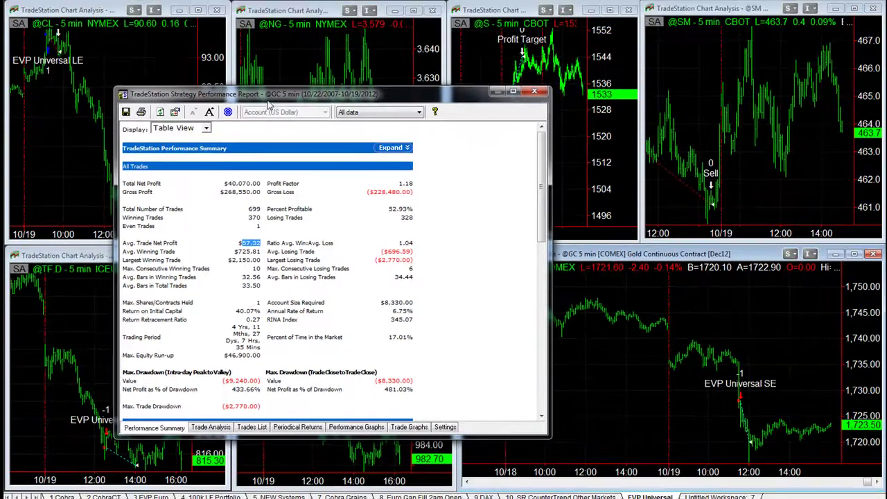
{"action": "left_click_drag", "start_coordinate": [268, 102], "coordinate": [532, 147]}
{"action": "left_click", "coordinate": [492, 37]}
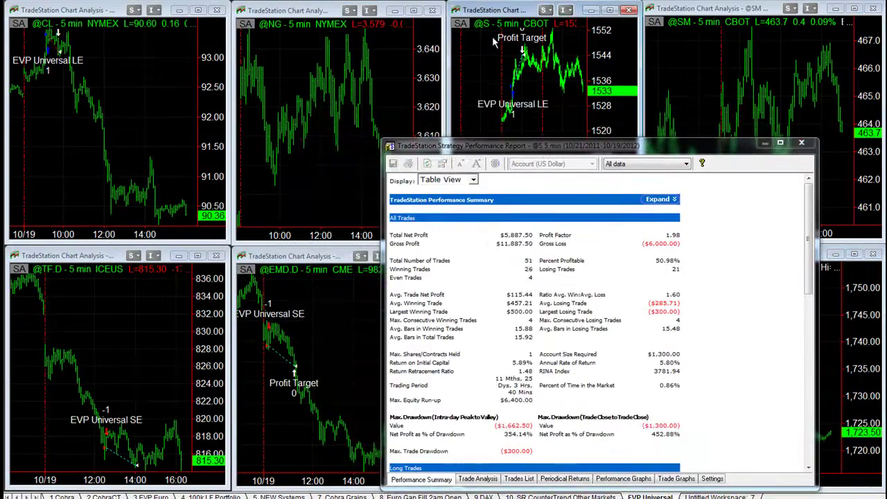
{"action": "left_click", "coordinate": [151, 82]}
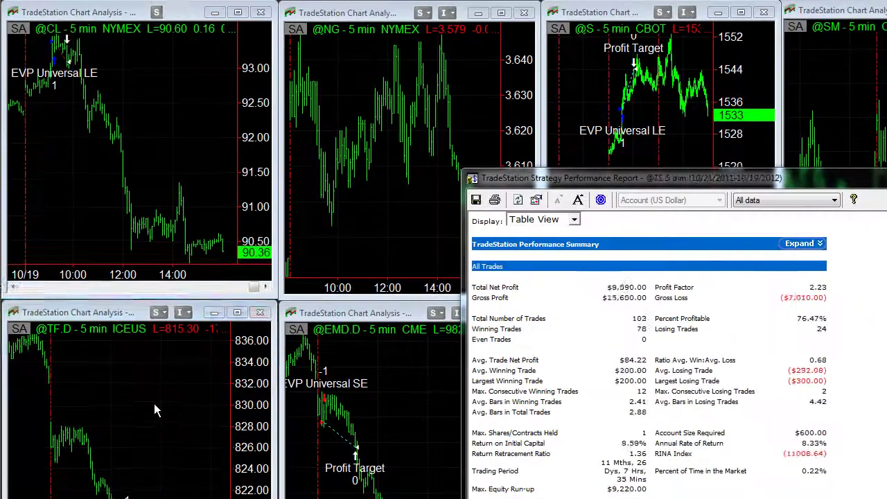
{"action": "left_click", "coordinate": [132, 336]}
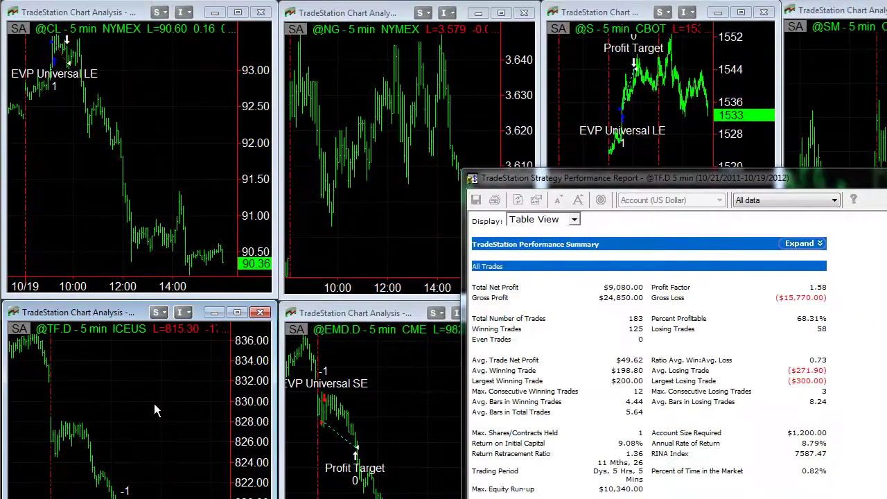
{"action": "left_click", "coordinate": [396, 404]}
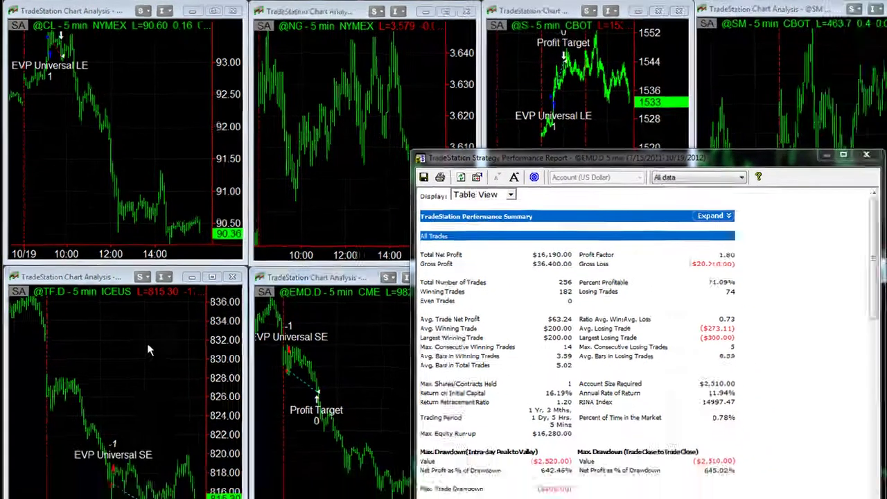
{"action": "left_click", "coordinate": [146, 343]}
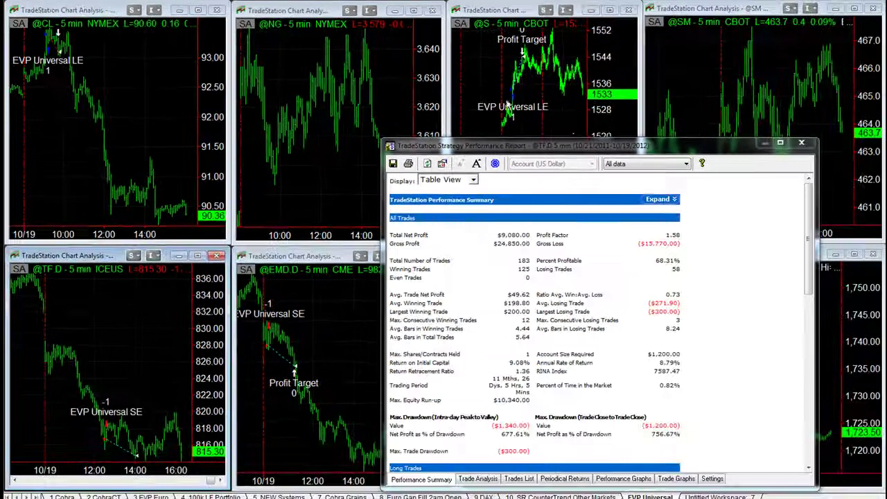
{"action": "left_click_drag", "start_coordinate": [636, 158], "coordinate": [351, 97]}
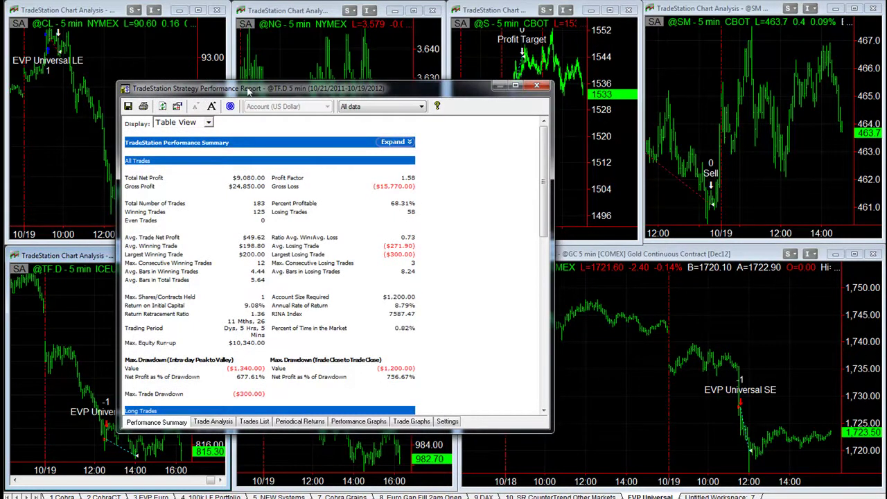
{"action": "left_click", "coordinate": [116, 38]}
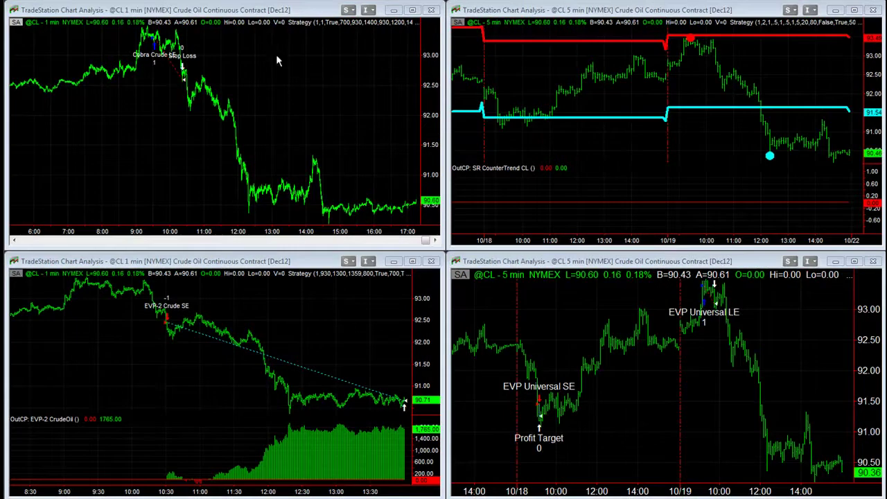
{"action": "left_click", "coordinate": [254, 66]}
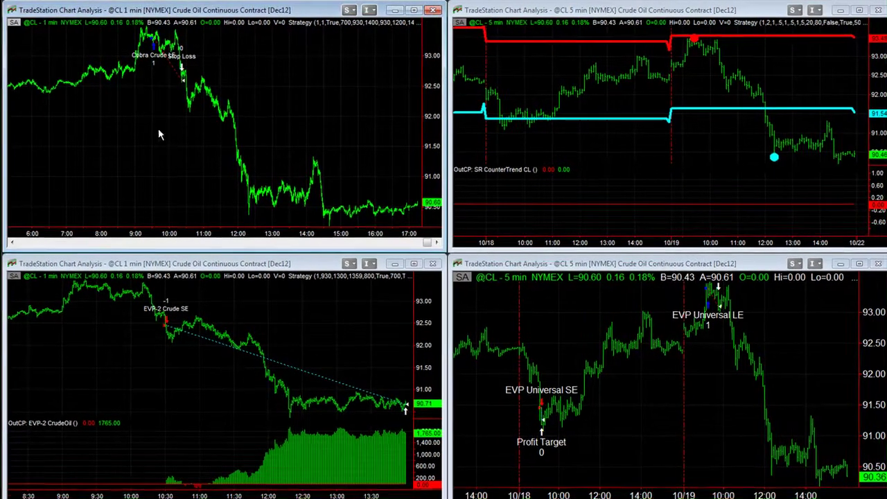
{"action": "left_click_drag", "start_coordinate": [187, 356], "coordinate": [357, 361]}
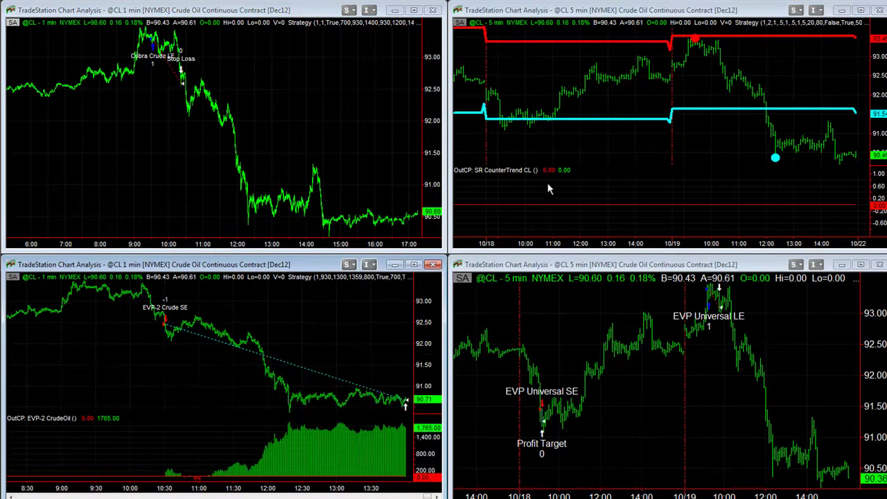
{"action": "left_click", "coordinate": [654, 182]}
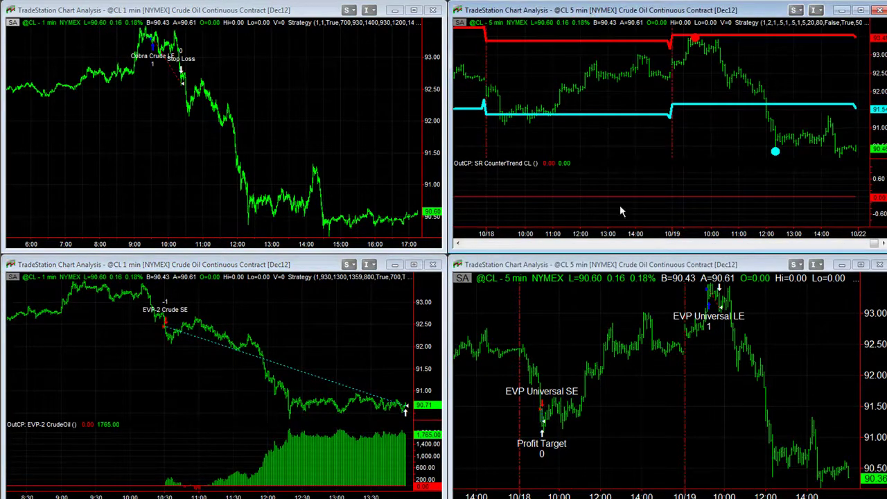
{"action": "left_click", "coordinate": [577, 304]}
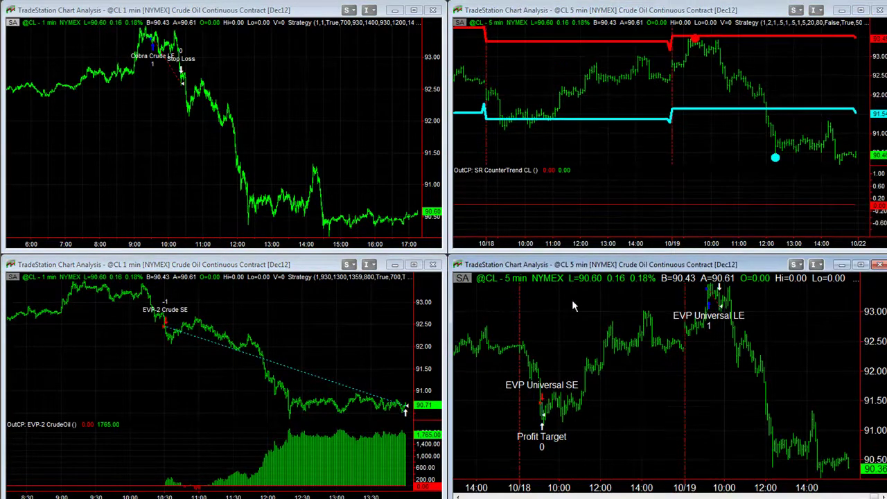
Maximize the SR CounterTrend CL chart and examine its 10/19 signal dots and the data of the 14:40 bar
{"action": "double_click", "coordinate": [504, 13]}
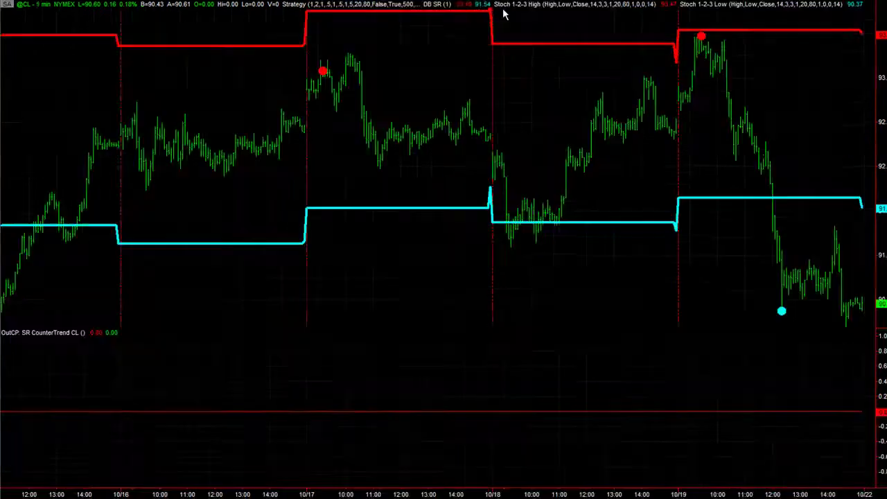
{"action": "left_click", "coordinate": [546, 104]}
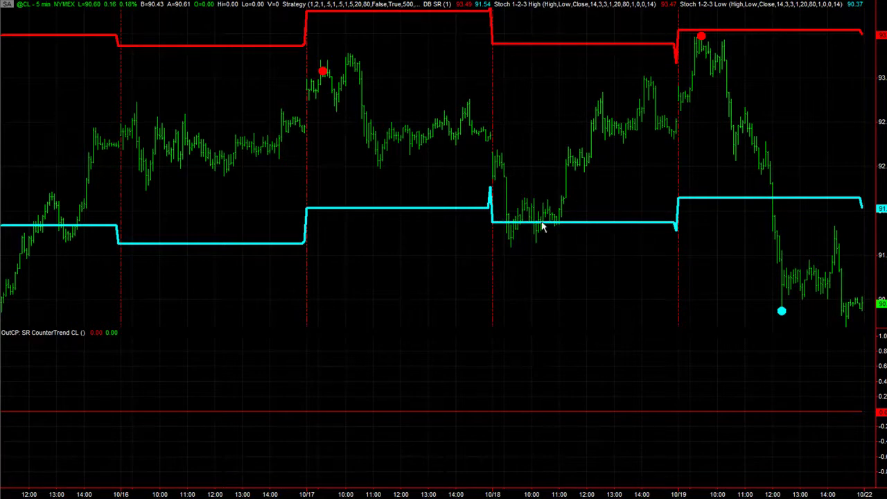
{"action": "left_click", "coordinate": [701, 36]}
{"action": "left_click", "coordinate": [781, 312]}
{"action": "left_click_drag", "start_coordinate": [856, 309], "coordinate": [846, 346]}
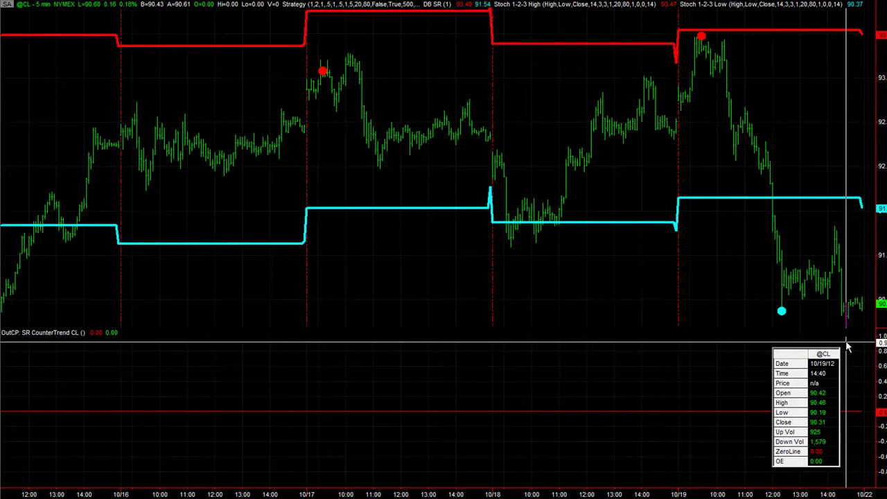
{"action": "left_click_drag", "start_coordinate": [847, 346], "coordinate": [845, 345]}
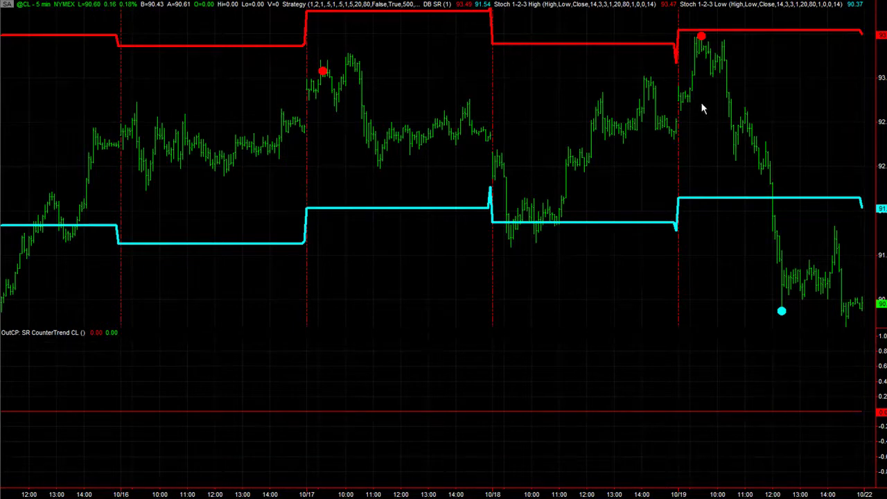
Examine the earlier SR CounterTrend CL signals on 10/17, 10/15 and 10/10, going back through the chart to 10/8
{"action": "left_click", "coordinate": [322, 71]}
{"action": "left_click_drag", "start_coordinate": [291, 132], "coordinate": [669, 123]}
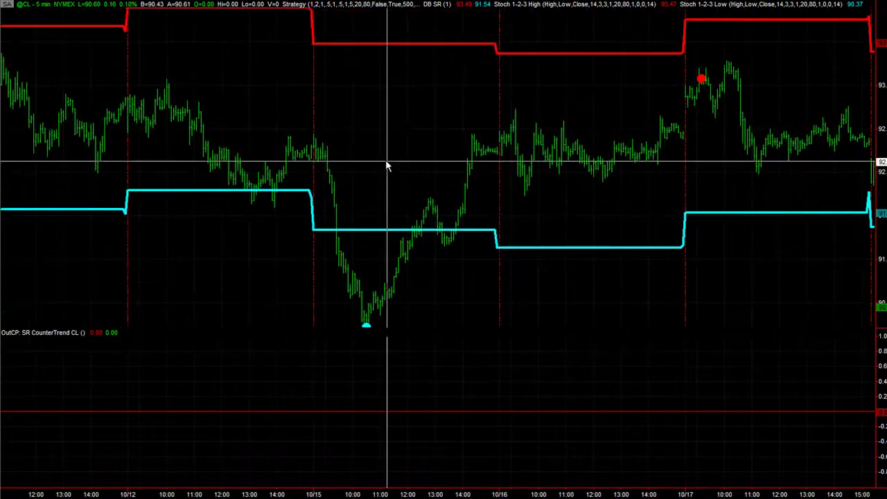
{"action": "left_click", "coordinate": [367, 326]}
{"action": "left_click", "coordinate": [348, 114]}
{"action": "left_click_drag", "start_coordinate": [351, 170], "coordinate": [834, 151]}
{"action": "left_click", "coordinate": [349, 71]}
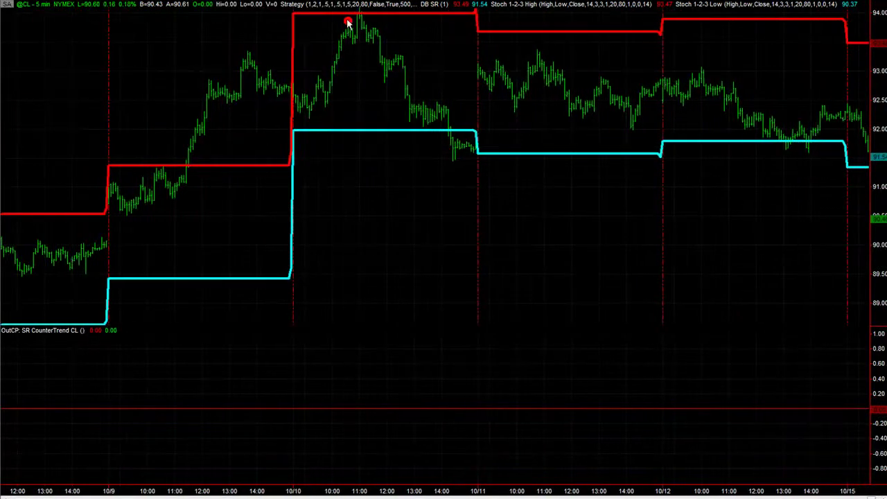
{"action": "left_click", "coordinate": [325, 95]}
{"action": "left_click_drag", "start_coordinate": [410, 119], "coordinate": [629, 131]}
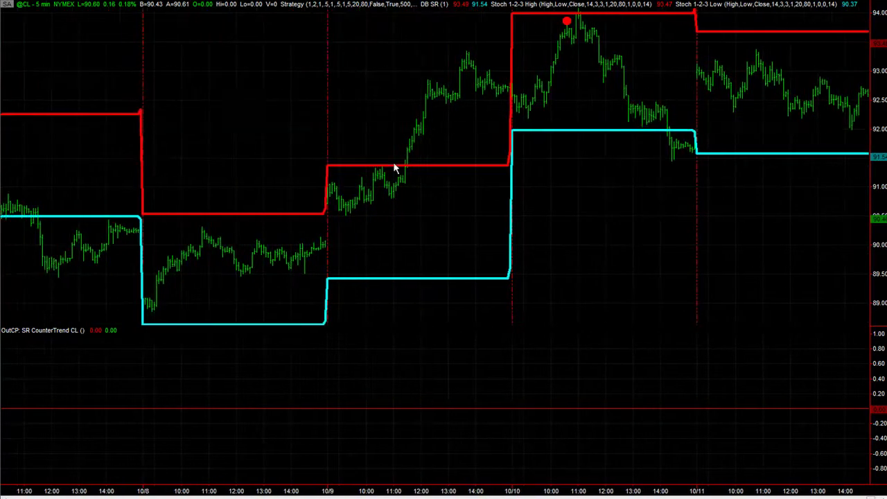
Examine the SR CounterTrend CL signal dots around 10/3 and 10/1, going back through the chart from 10/8
{"action": "left_click_drag", "start_coordinate": [299, 254], "coordinate": [693, 208]}
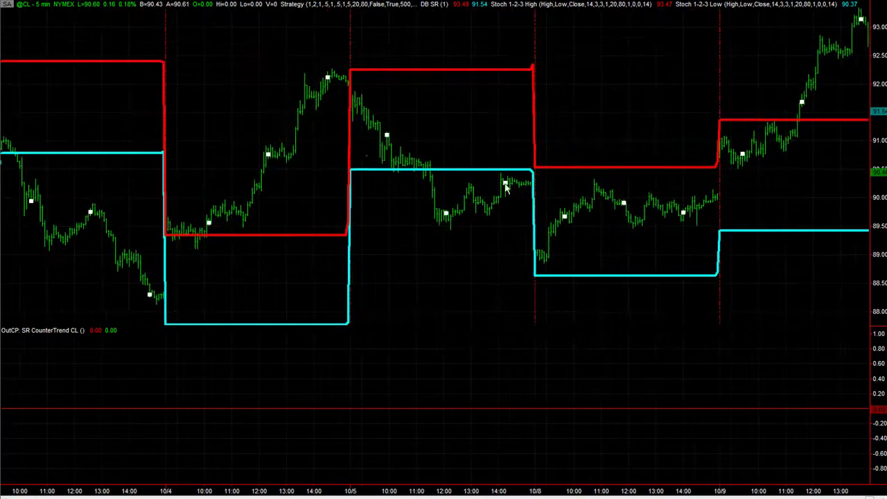
{"action": "left_click_drag", "start_coordinate": [282, 151], "coordinate": [624, 123]}
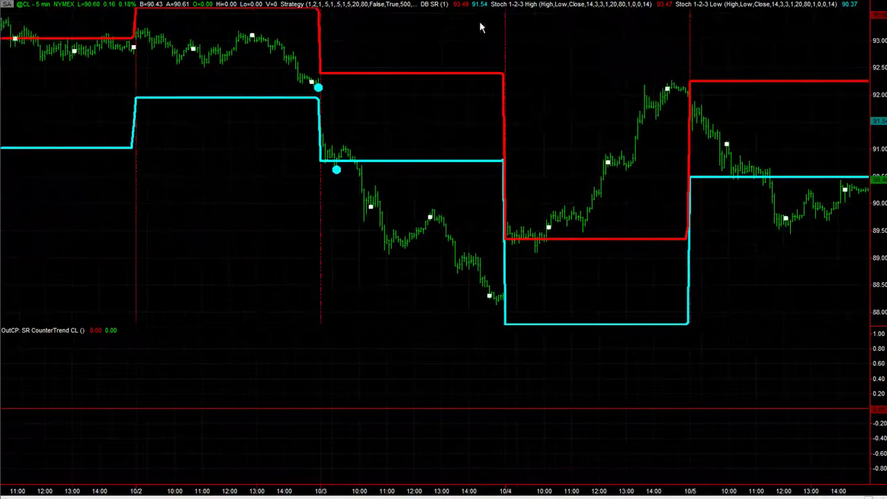
{"action": "left_click_drag", "start_coordinate": [339, 201], "coordinate": [335, 203]}
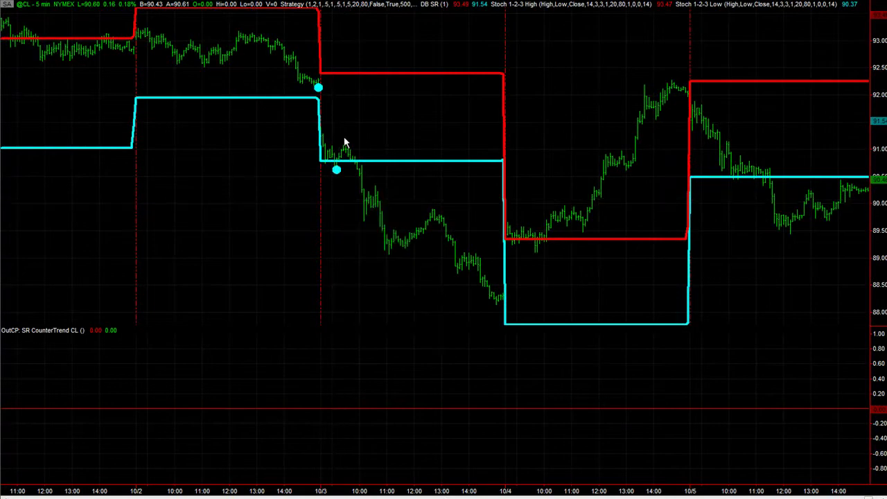
{"action": "left_click_drag", "start_coordinate": [272, 52], "coordinate": [531, 138]}
{"action": "left_click_drag", "start_coordinate": [423, 64], "coordinate": [420, 75]}
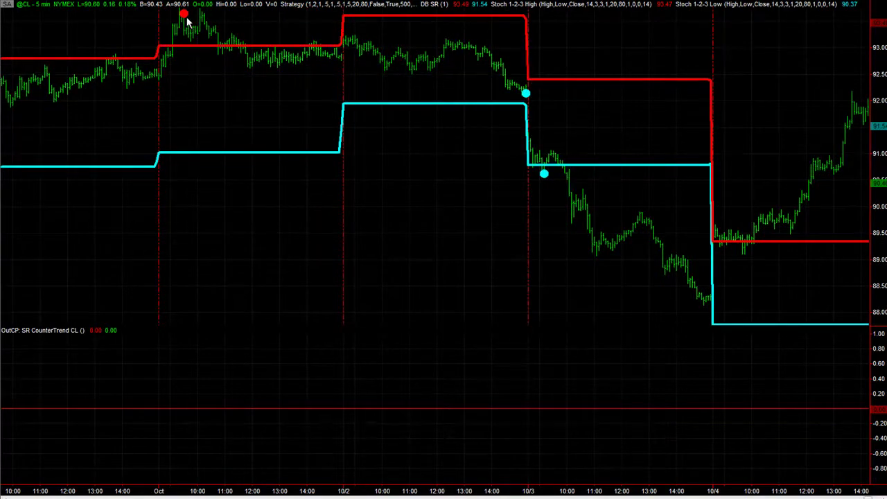
Examine the earlier SRCT SE short trades with their Stop Loss, BreakEven Stop and Cover#3 exits, going back to mid-September
{"action": "left_click_drag", "start_coordinate": [256, 62], "coordinate": [860, 78]}
{"action": "left_click", "coordinate": [473, 213]}
{"action": "left_click_drag", "start_coordinate": [340, 296], "coordinate": [509, 287]}
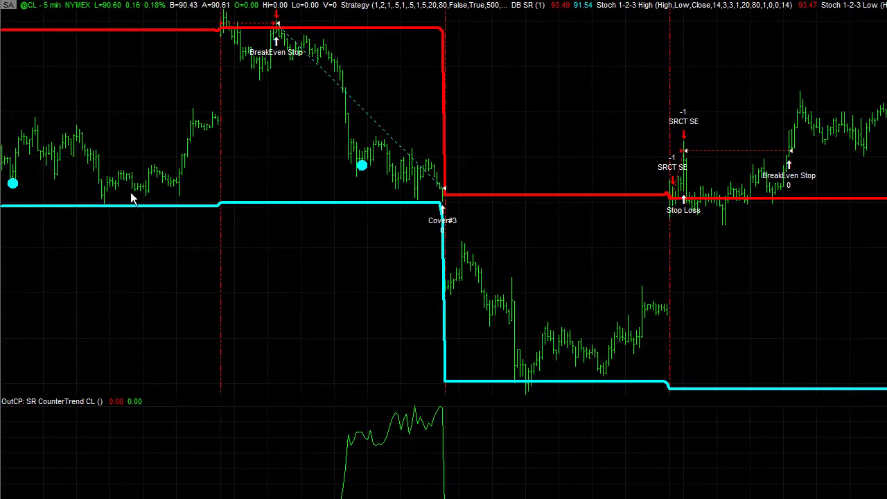
{"action": "left_click_drag", "start_coordinate": [115, 183], "coordinate": [272, 200]}
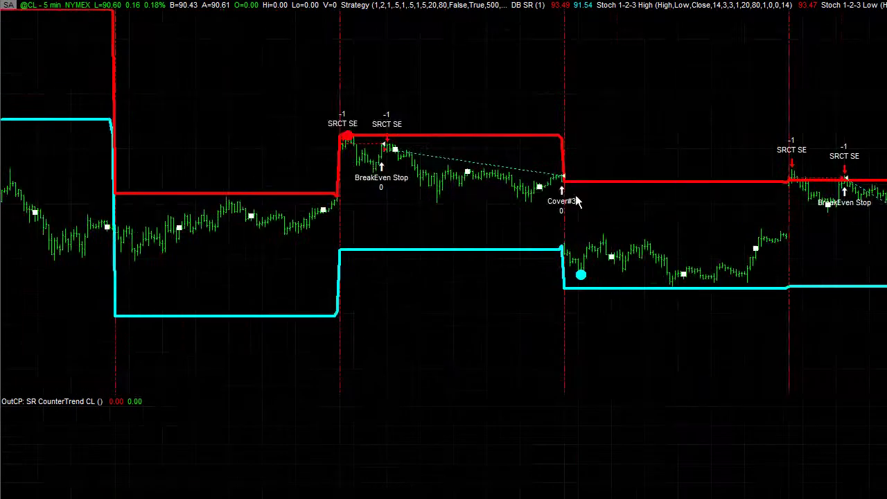
{"action": "left_click_drag", "start_coordinate": [461, 177], "coordinate": [852, 173]}
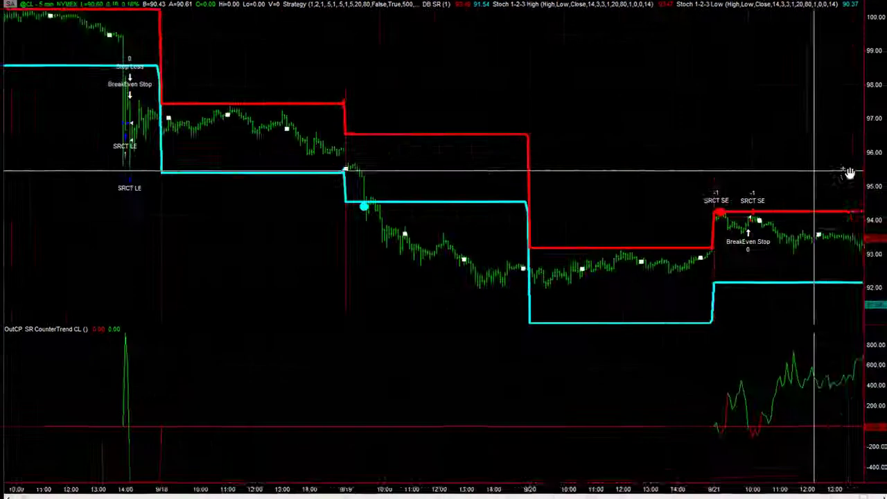
{"action": "left_click_drag", "start_coordinate": [366, 121], "coordinate": [793, 122]}
{"action": "left_click_drag", "start_coordinate": [474, 53], "coordinate": [464, 53]}
Restore the four-chart layout and look over the Cobra Crude, SR CounterTrend, EVP-2 Crude and EVP Universal charts in turn
{"action": "key", "text": "ctrl+r"}
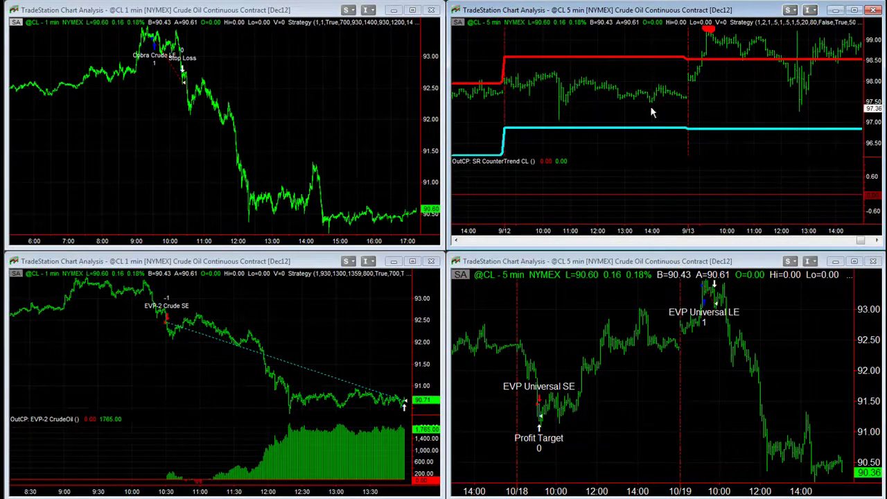
{"action": "left_click", "coordinate": [542, 323]}
{"action": "left_click", "coordinate": [653, 391]}
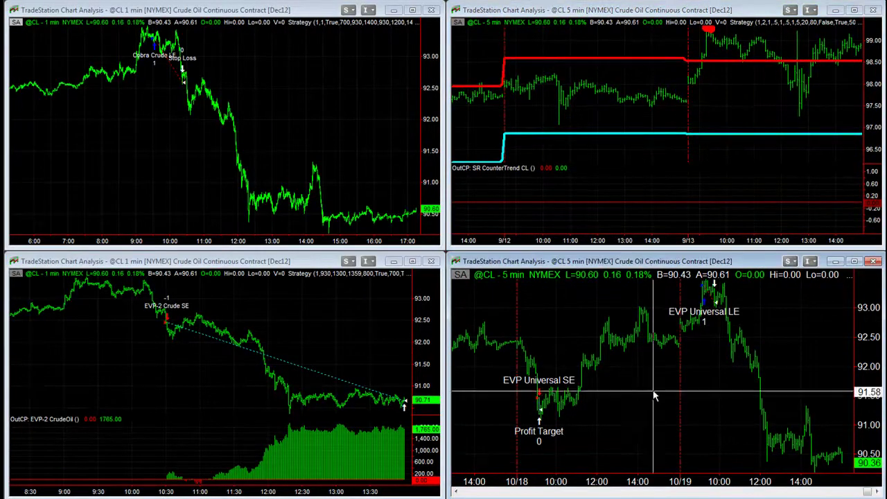
{"action": "left_click", "coordinate": [298, 90]}
{"action": "left_click", "coordinate": [315, 297]}
{"action": "left_click", "coordinate": [285, 45]}
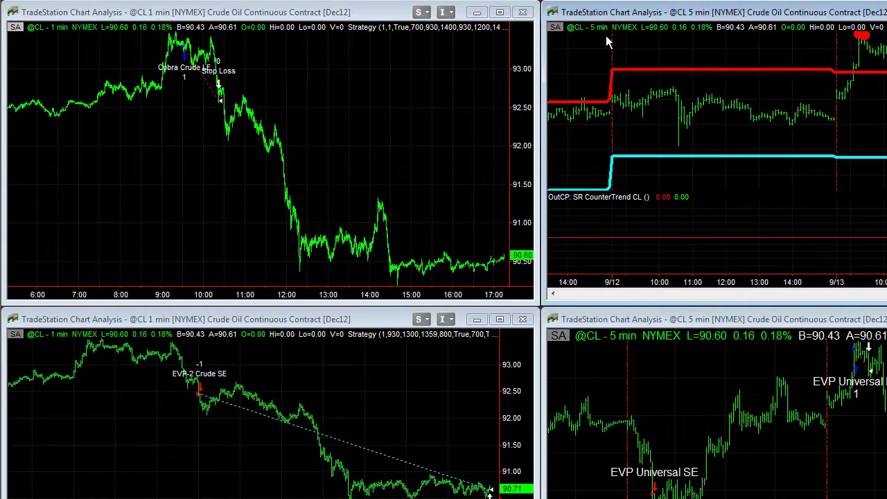
{"action": "left_click", "coordinate": [457, 89]}
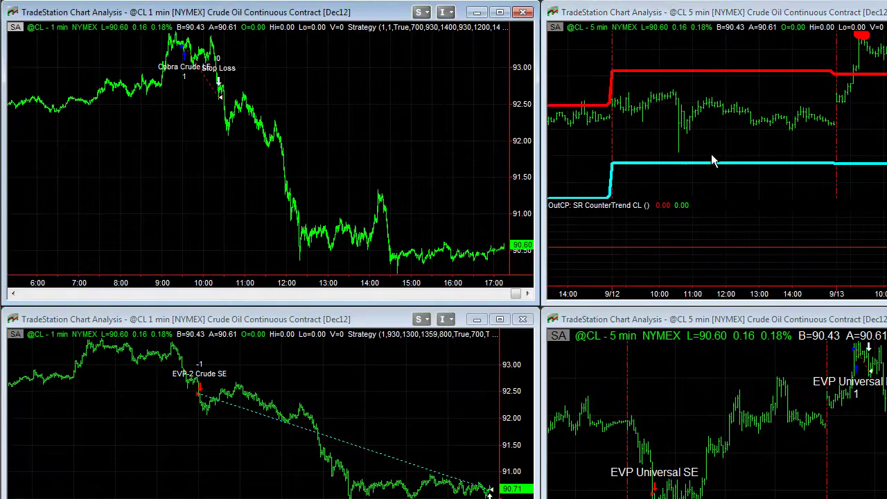
{"action": "left_click", "coordinate": [752, 207]}
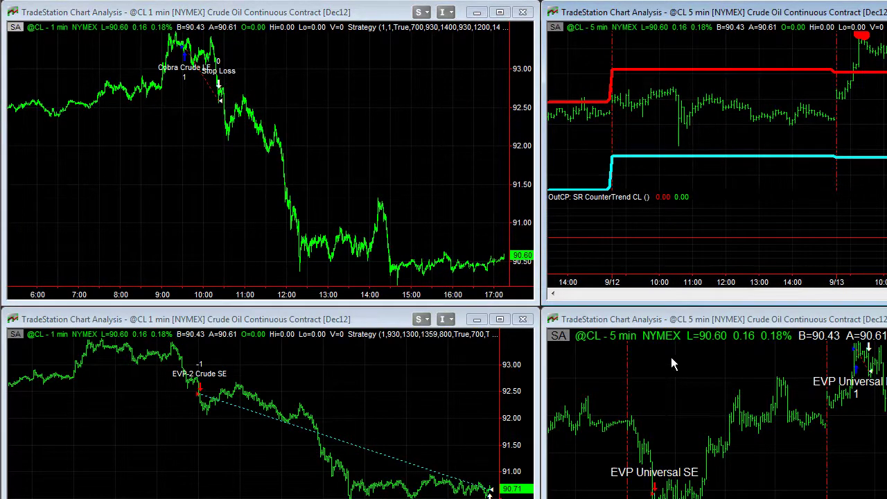
{"action": "left_click", "coordinate": [665, 377]}
{"action": "left_click", "coordinate": [417, 378]}
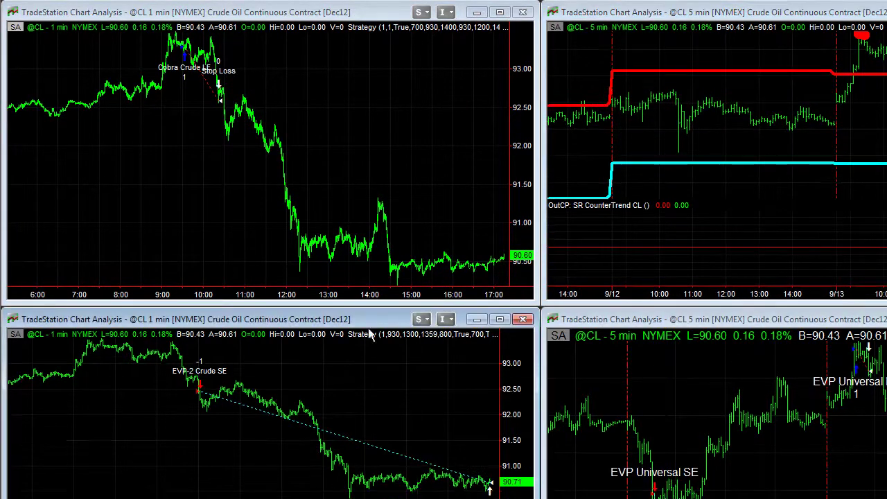
{"action": "left_click", "coordinate": [575, 40]}
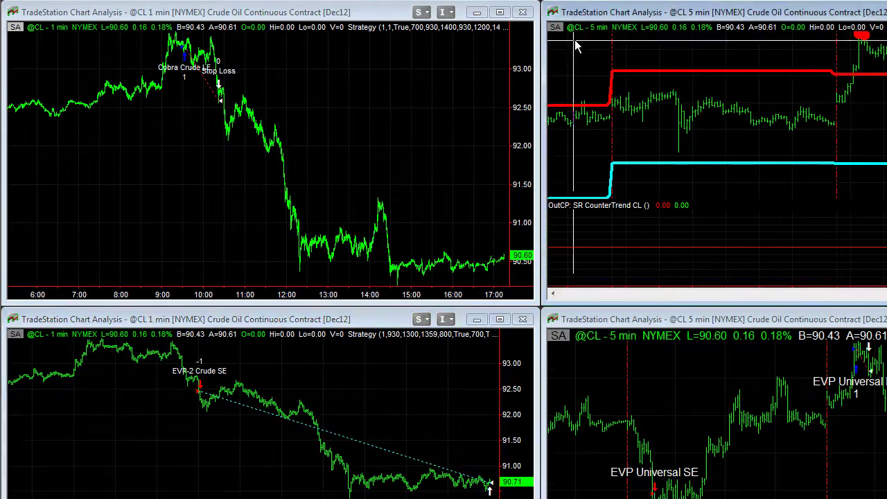
{"action": "left_click", "coordinate": [380, 80]}
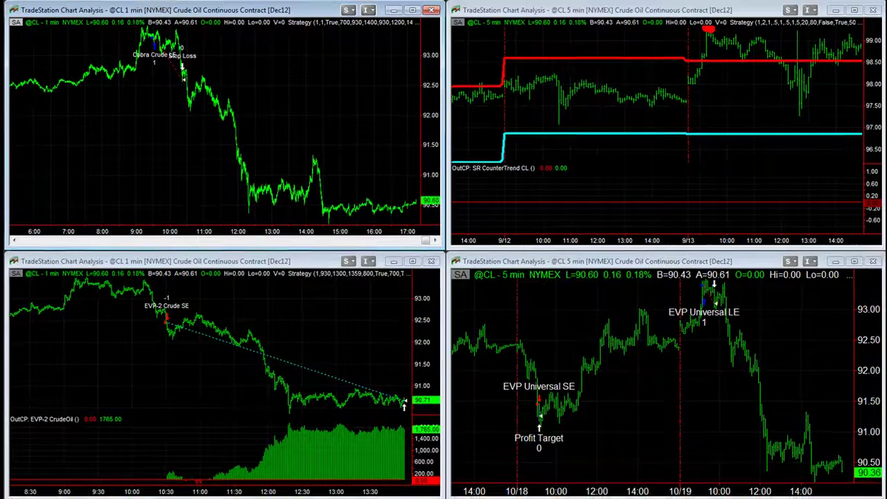
Switch to the browser window with the GoToWebinar page for the "Trading Crude Oil" webinar and place it over the charts
{"action": "left_click_drag", "start_coordinate": [669, 0], "coordinate": [619, 30]}
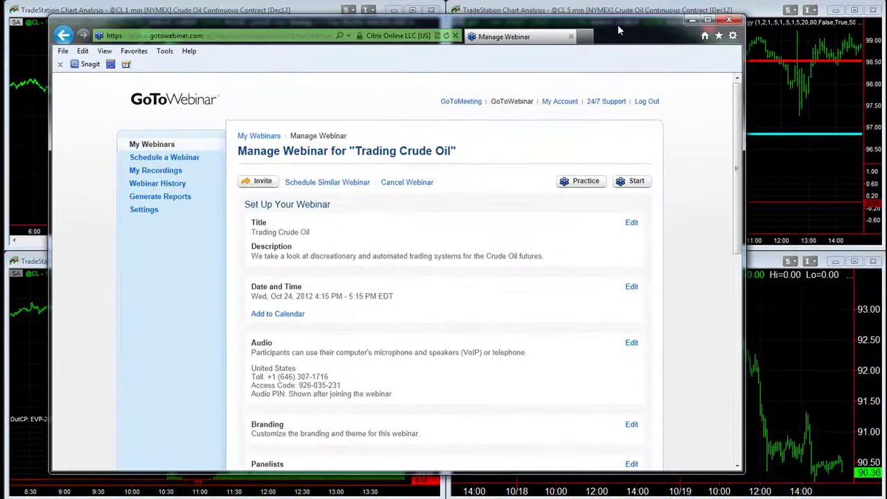